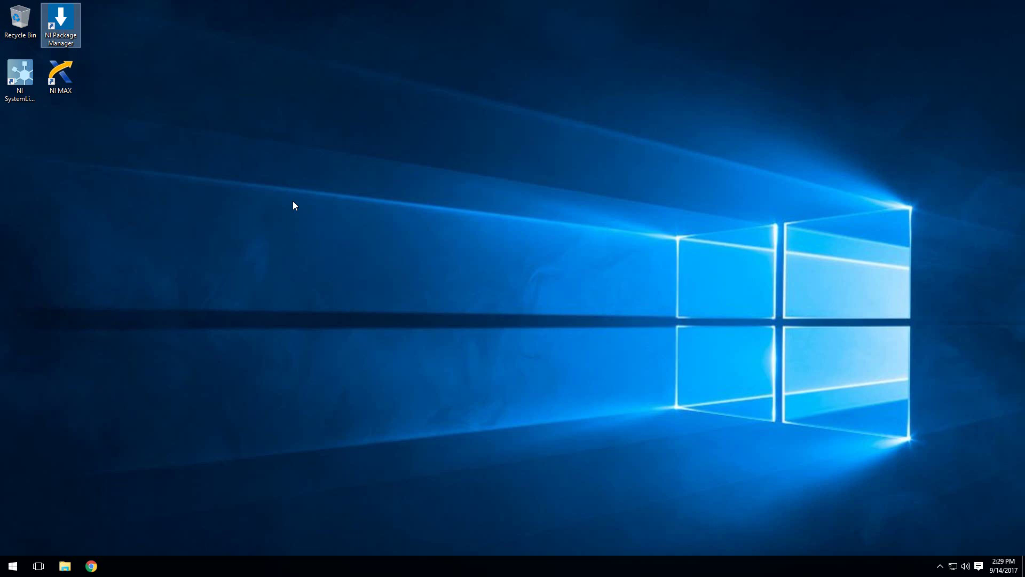
Search NI Package Manager for 'systemlink', verify SystemLink Client 17.0 shows Installed, then exit.
double_click(62, 35)
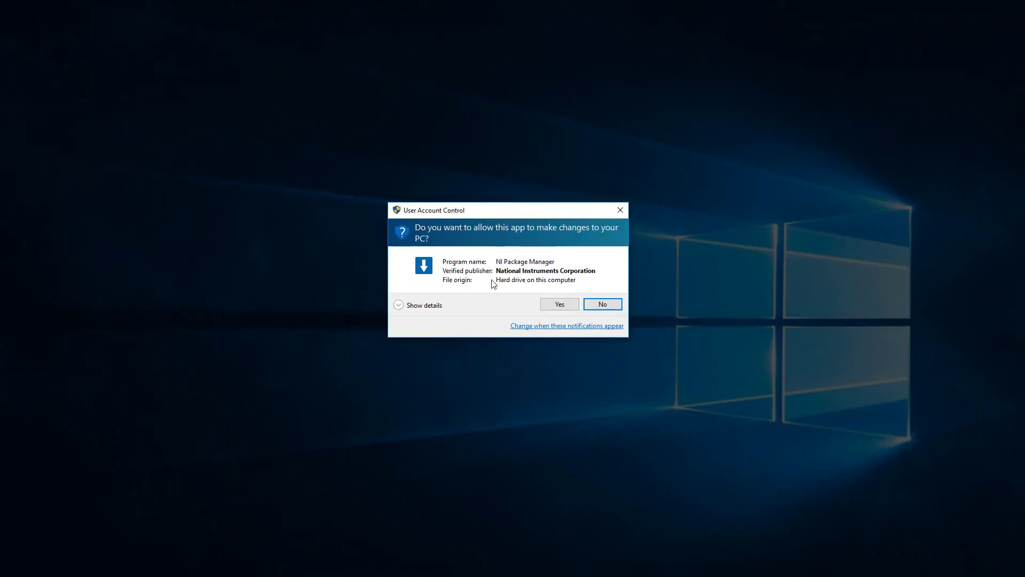
left_click(570, 305)
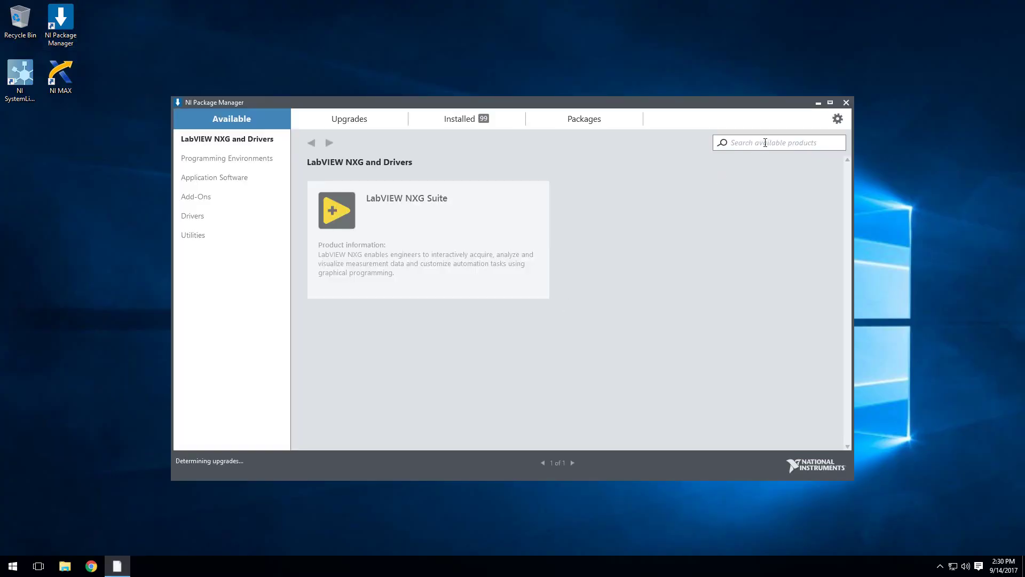
type("s")
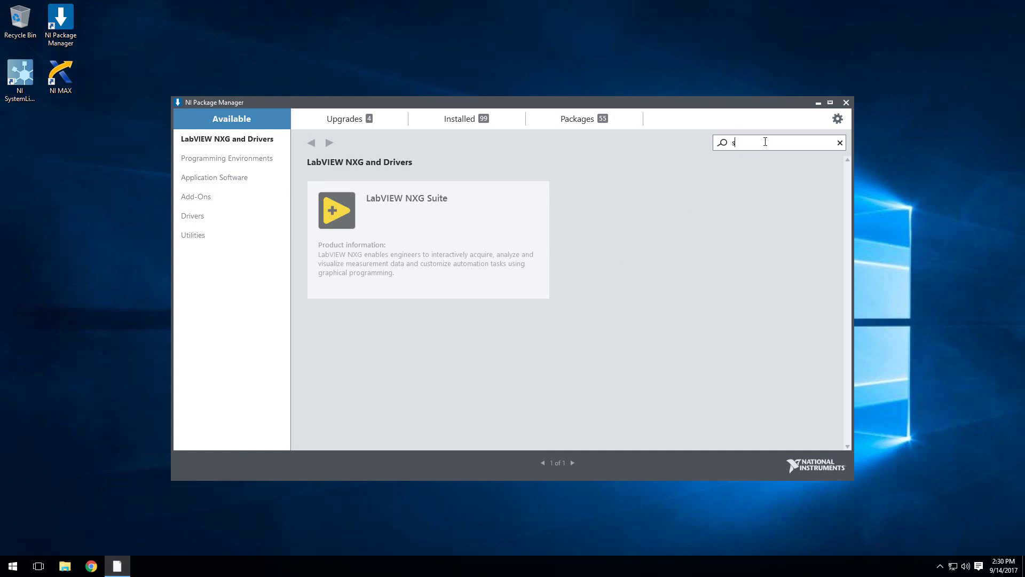
type("ystemlink")
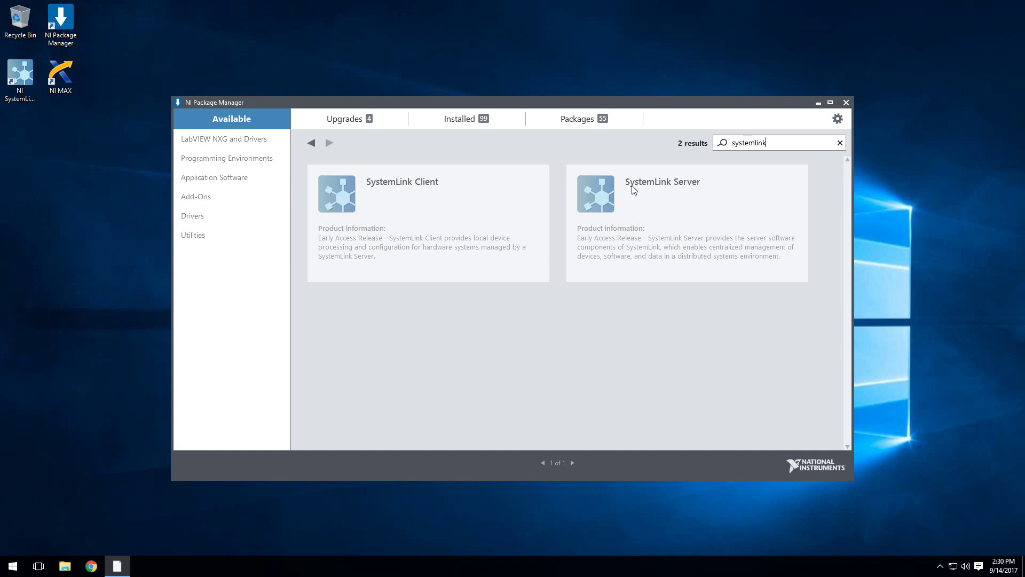
left_click(464, 233)
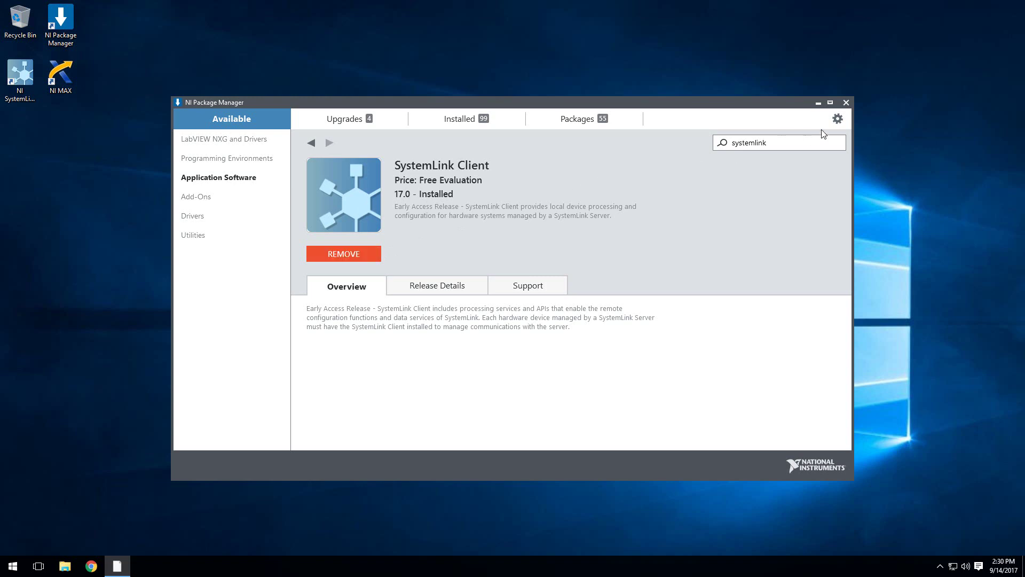
left_click(846, 103)
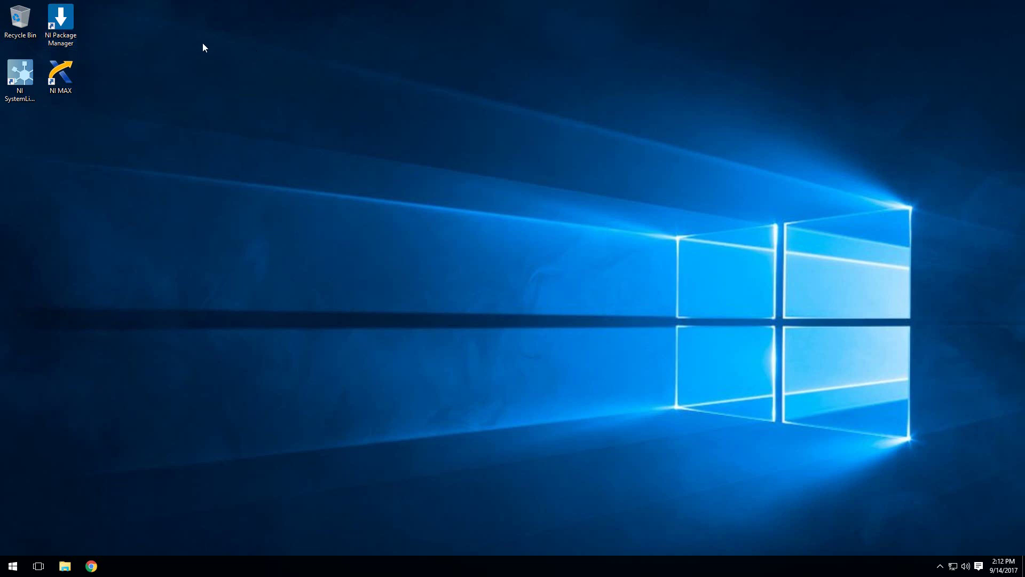
Launch NI MAX and expand Remote Systems and the cRIO-9033-SystemLink-Client target in the tree.
double_click(75, 75)
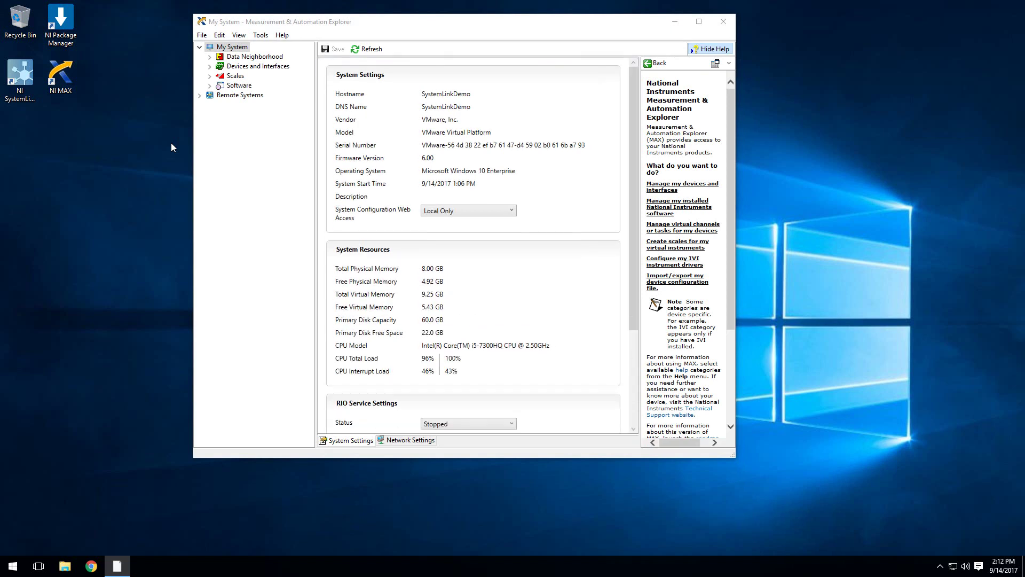
left_click(201, 96)
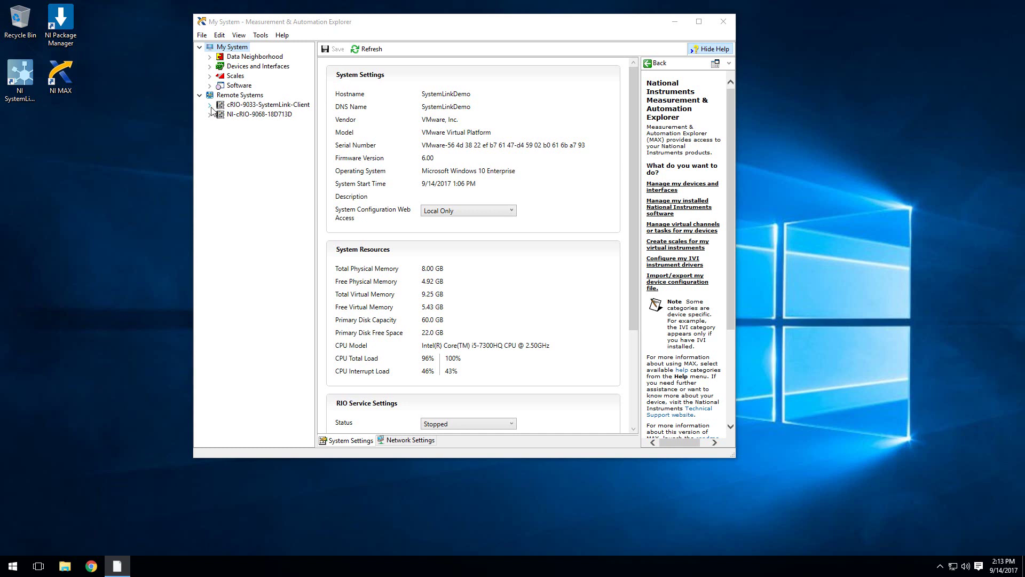
left_click(209, 106)
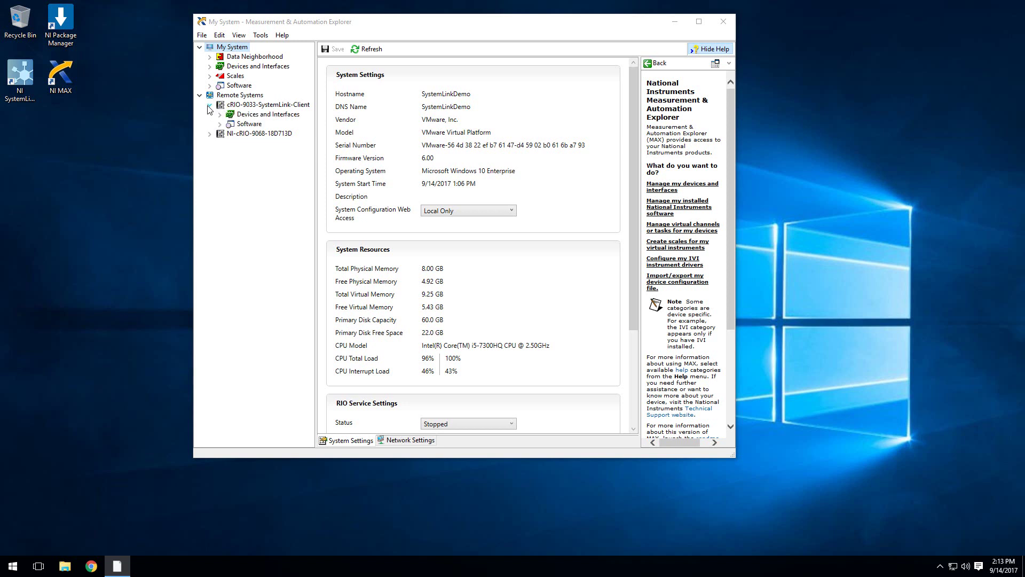
Run Add/Remove Software on the cRIO-9033 as admin, choosing Custom software installation with manual feature selection.
right_click(245, 125)
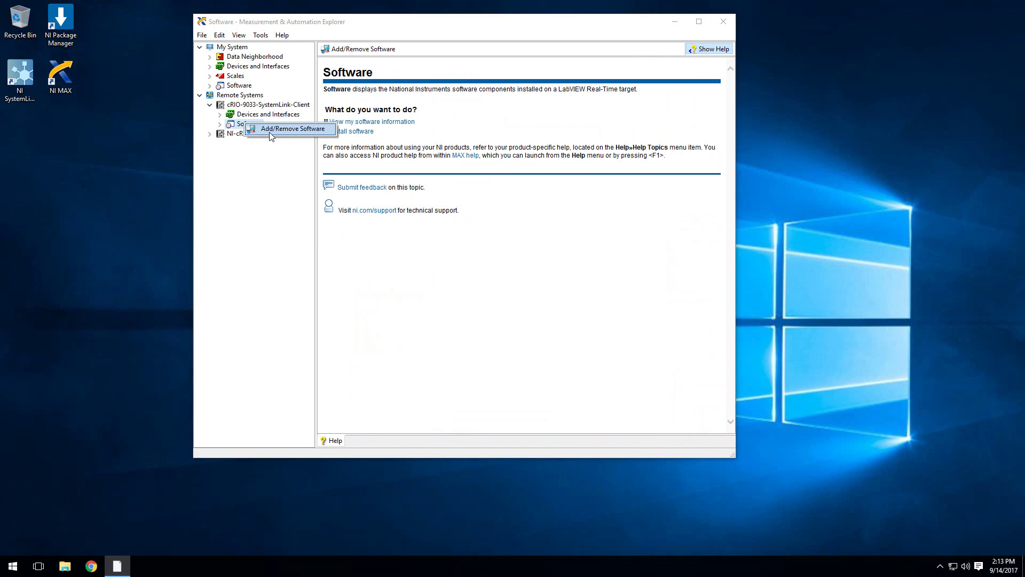
left_click(273, 129)
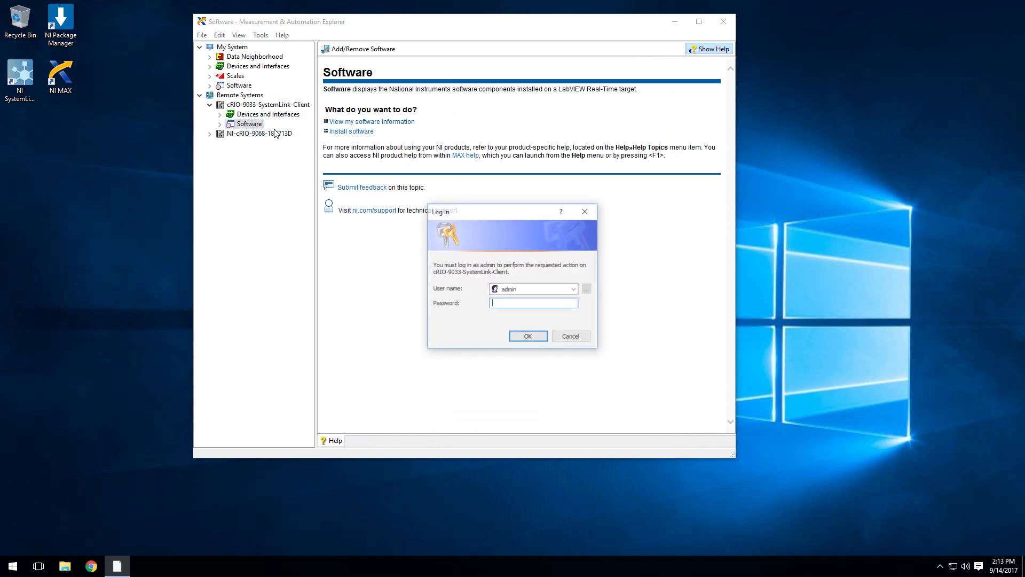
left_click(528, 336)
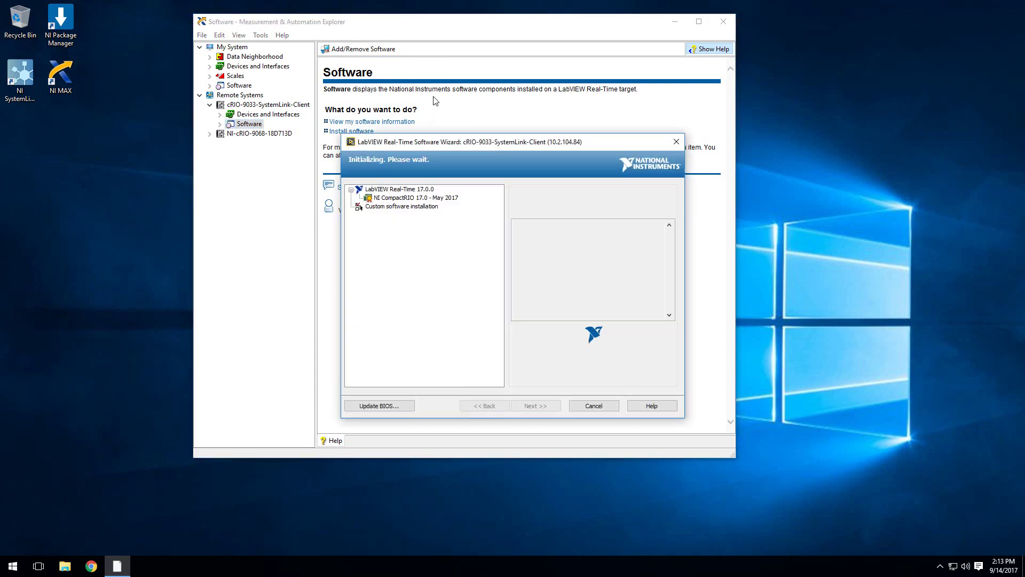
left_click(416, 208)
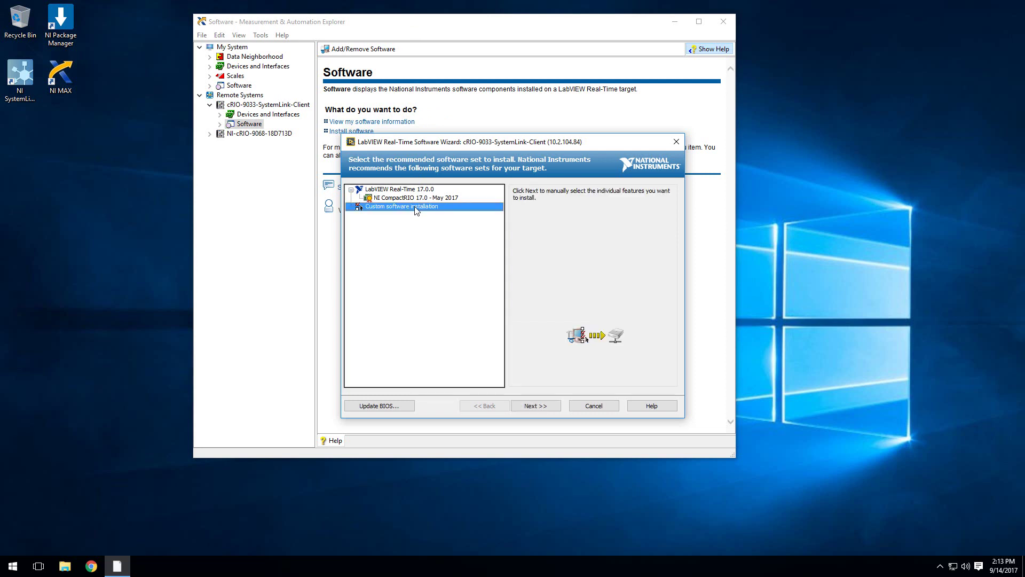
left_click(534, 405)
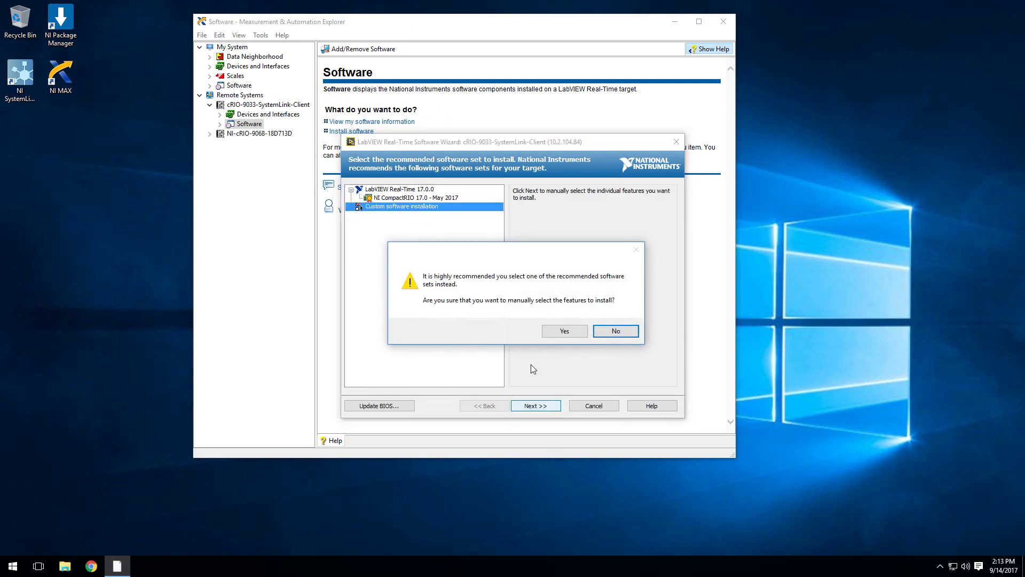
left_click(573, 333)
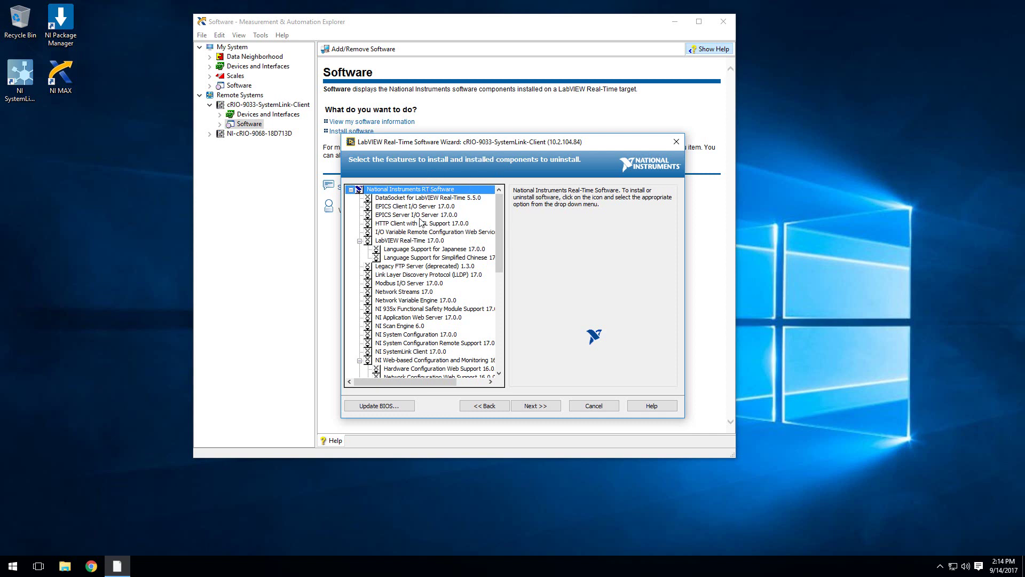
Set NI SystemLink Client 17.0.0 and CompactRIO Support 17.0 to install and proceed to the summary.
left_click(372, 354)
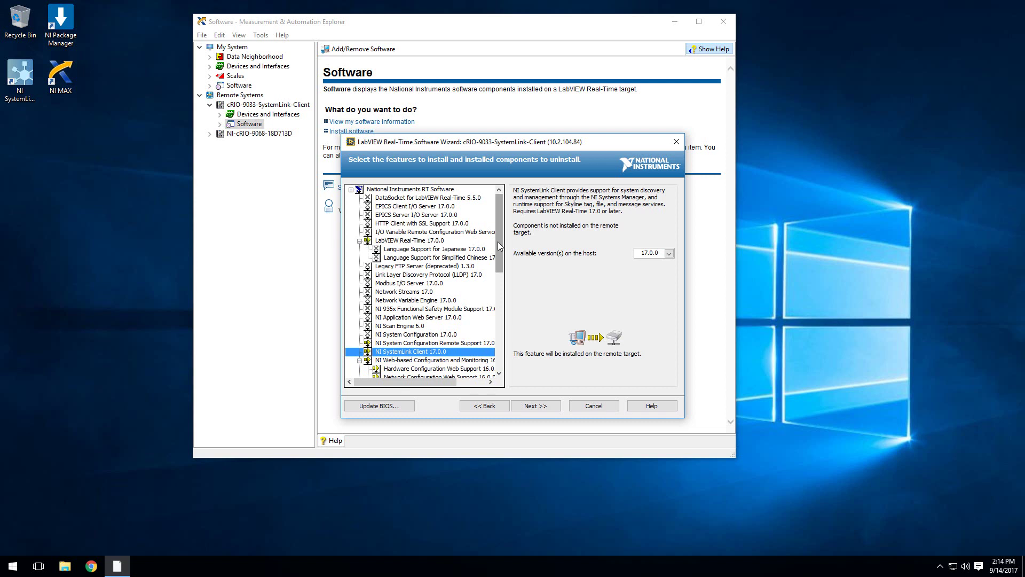
left_click_drag(498, 245, 506, 307)
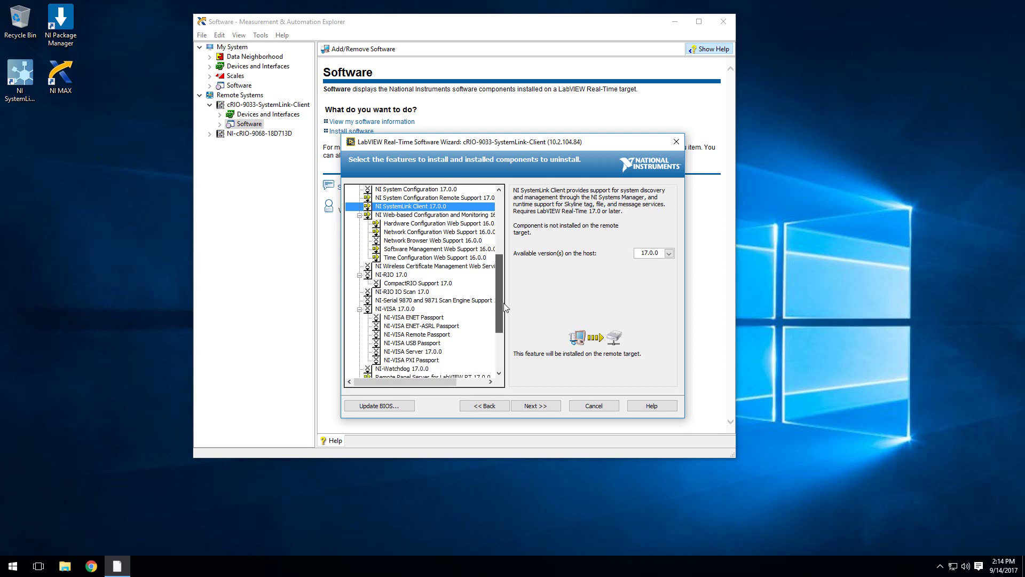
left_click(377, 283)
left_click(396, 298)
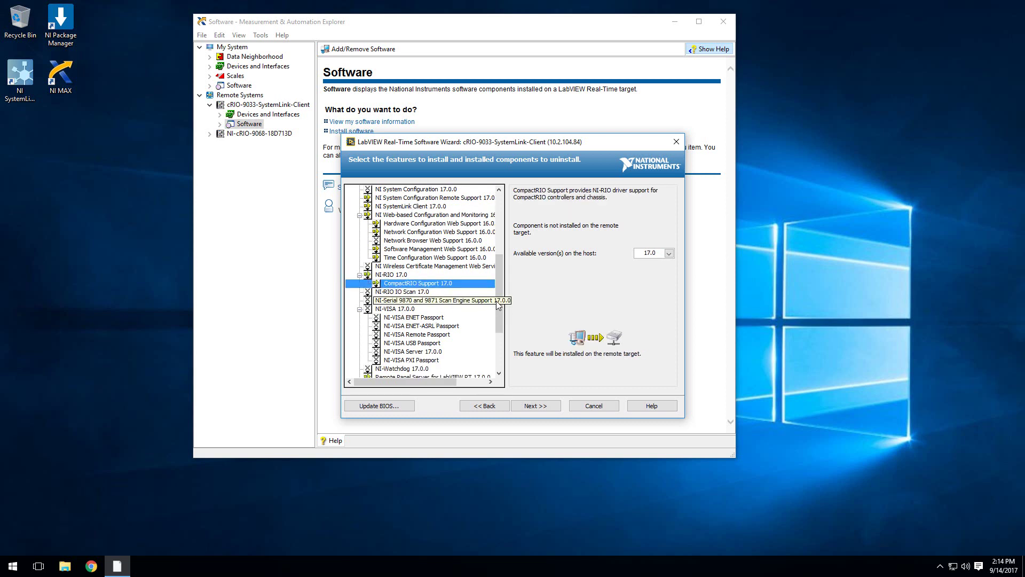
scroll(499, 305, "down", 2)
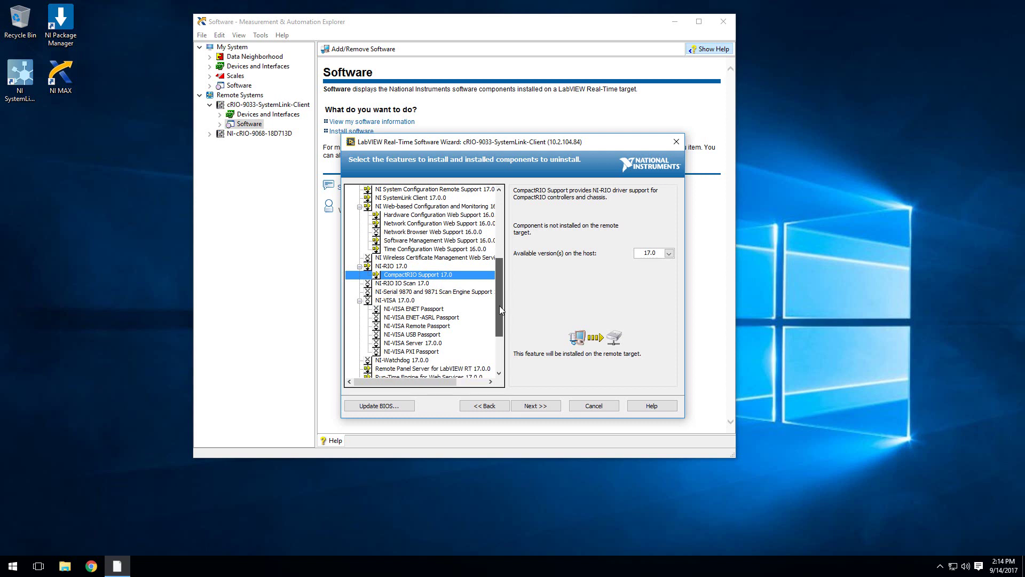
left_click(542, 407)
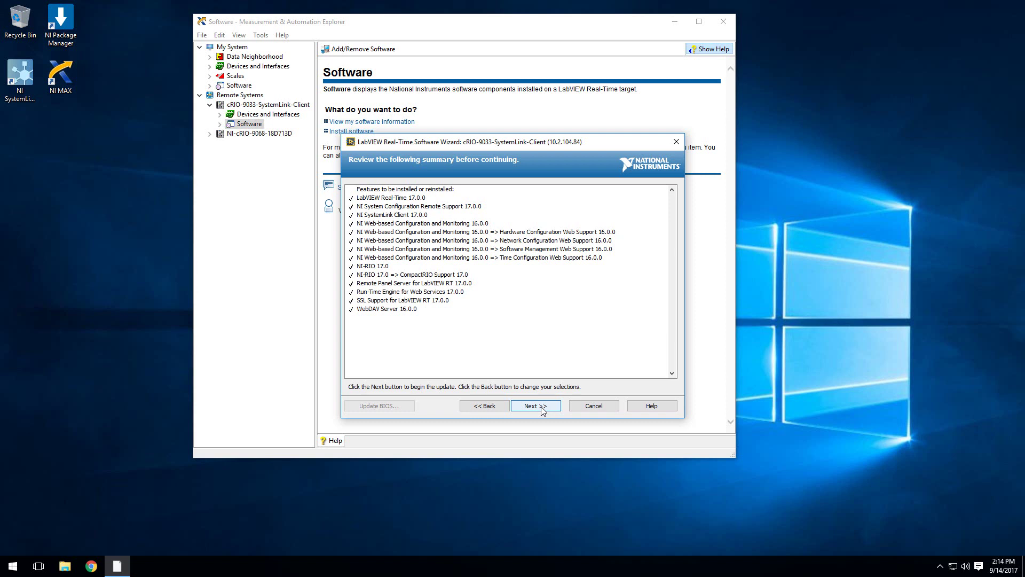
Start installing the selected features onto the cRIO-9033 from the summary page.
left_click(542, 409)
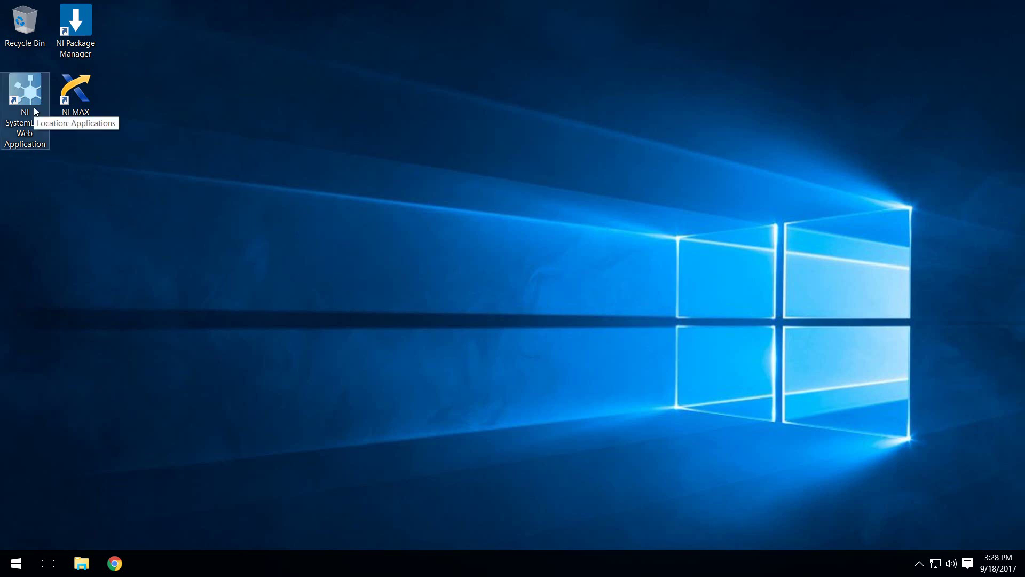
Launch the SystemLink web app, go to Systems Manager's Discovered Systems, and select the crio-9033 row.
double_click(34, 109)
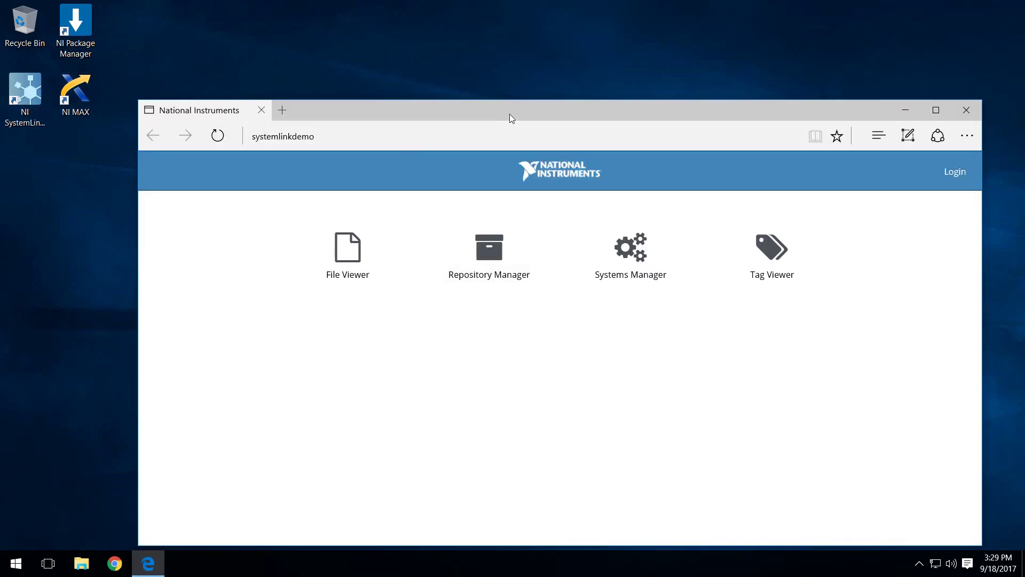
left_click_drag(510, 116, 486, 79)
left_click(589, 211)
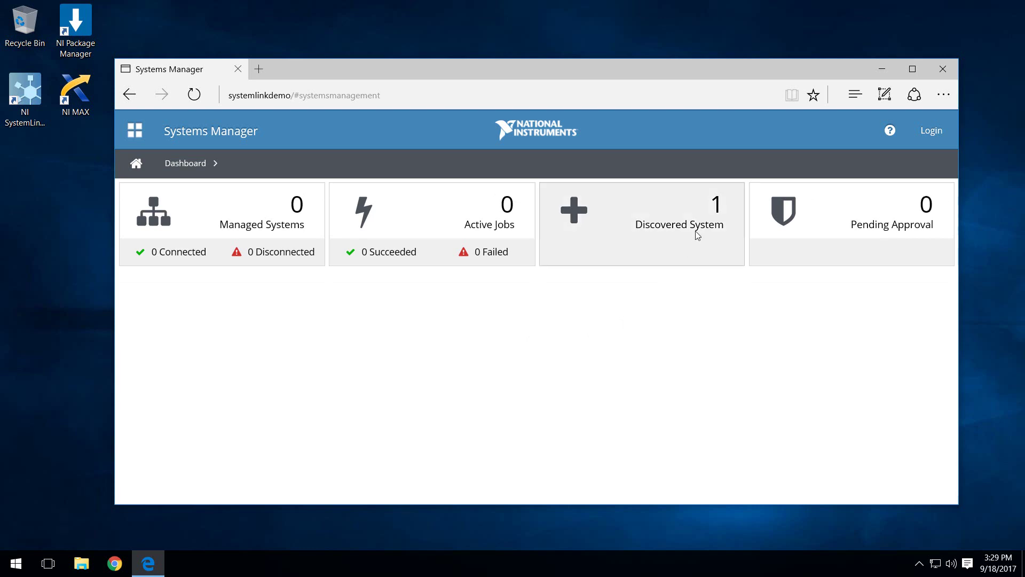
left_click(695, 235)
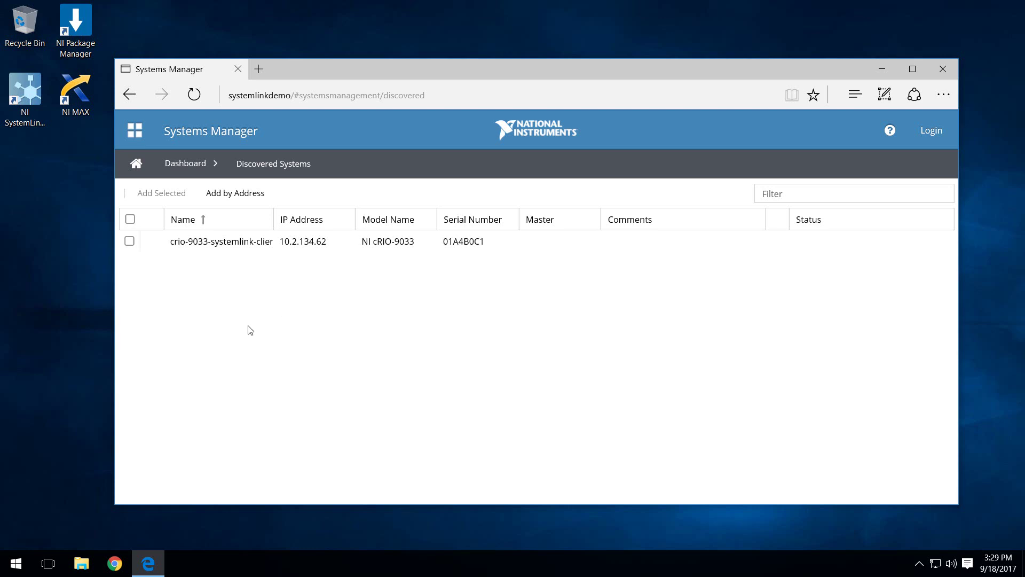
left_click(129, 242)
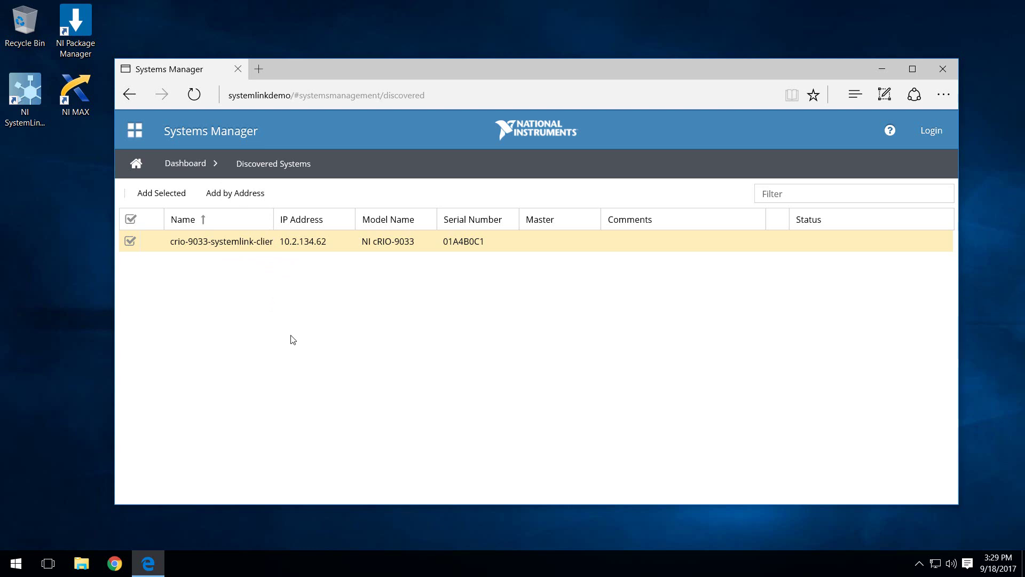
Add the system by address 10.2.134.62 and confirm adding it as a managed system.
left_click(261, 197)
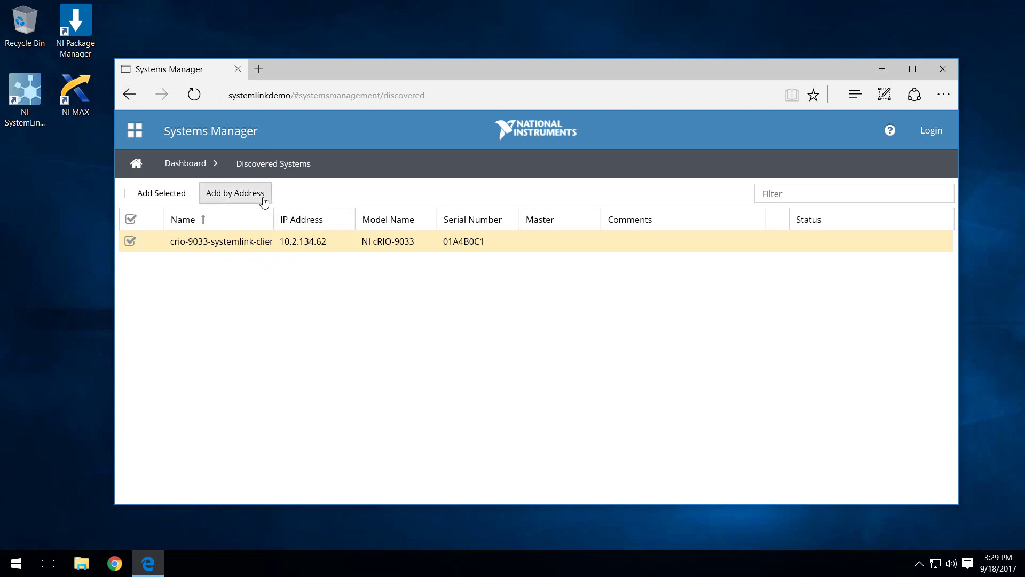
type("10")
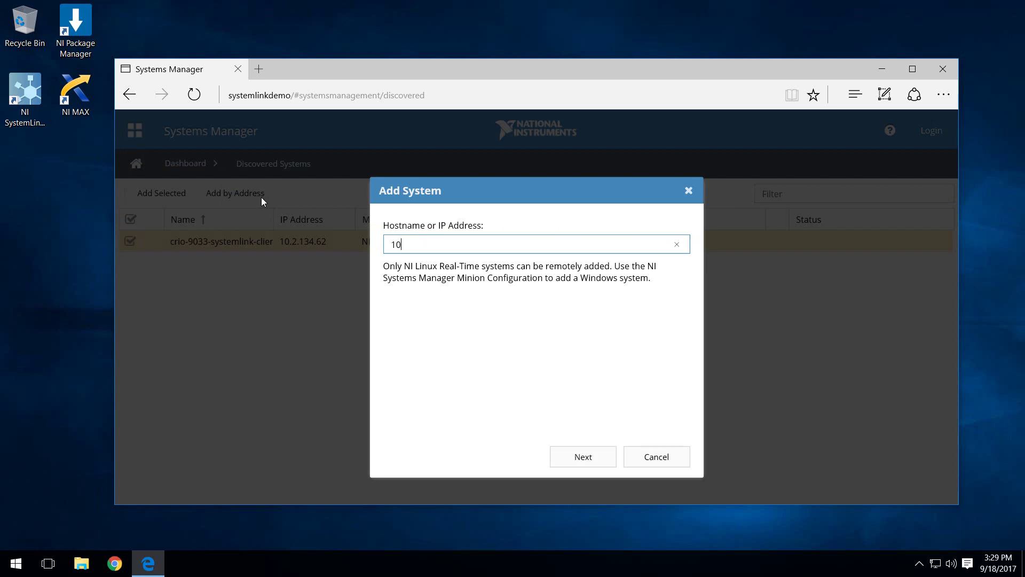
type(".2.134.62")
left_click(593, 456)
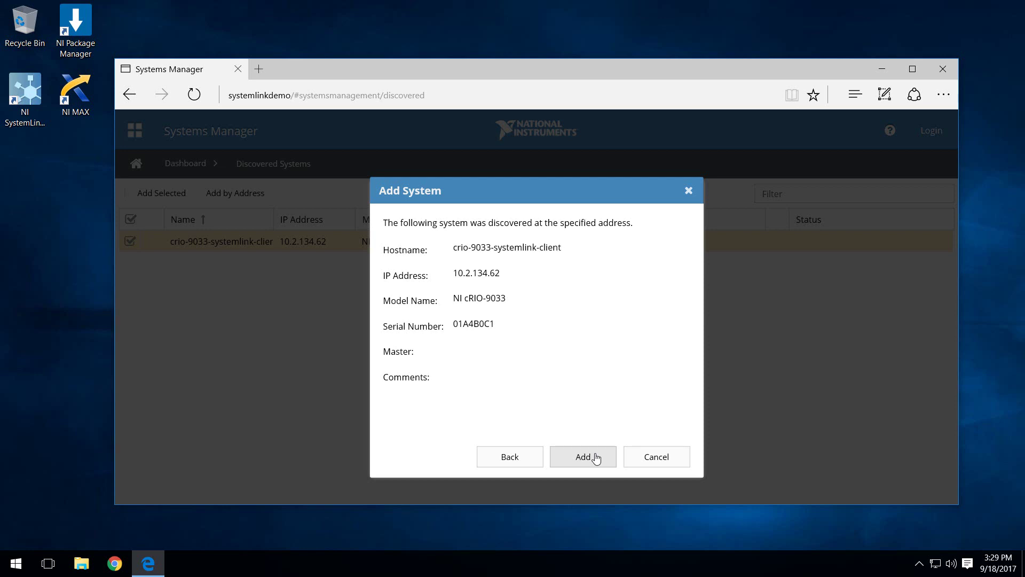
left_click(595, 458)
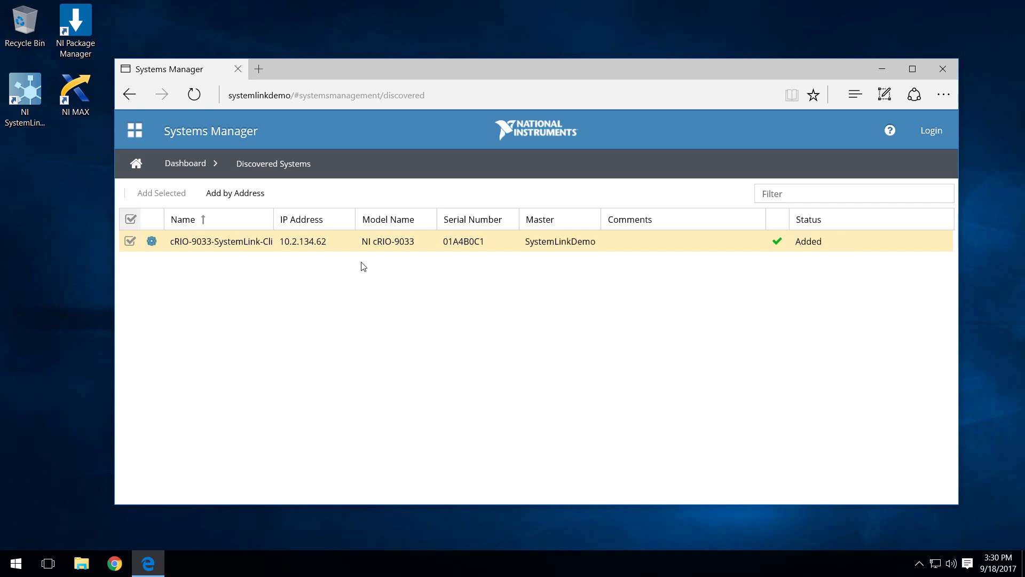
Return to the Systems Manager dashboard and view Managed Systems, showing the cRIO-9033 Connected.
left_click(193, 164)
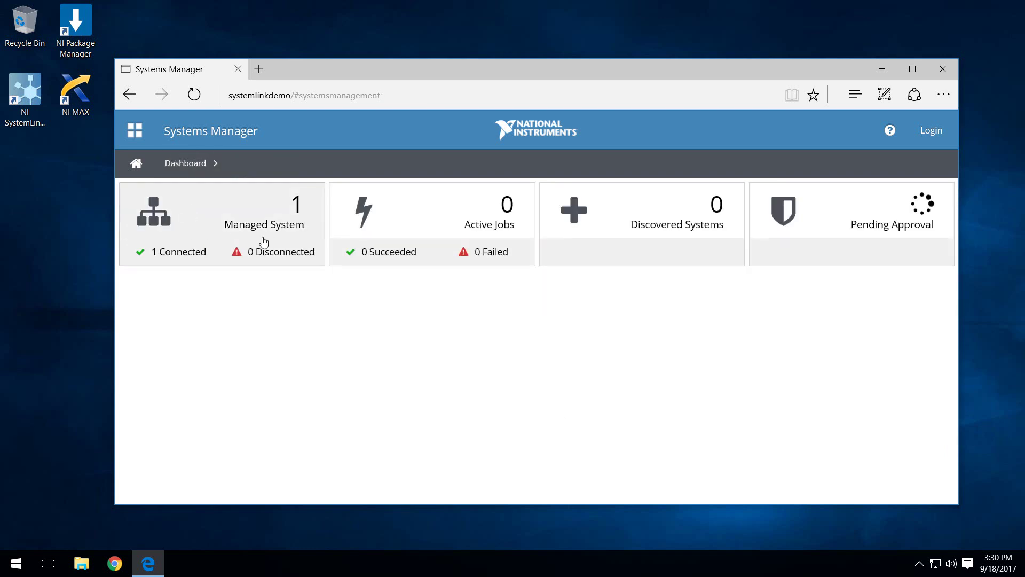
left_click(264, 242)
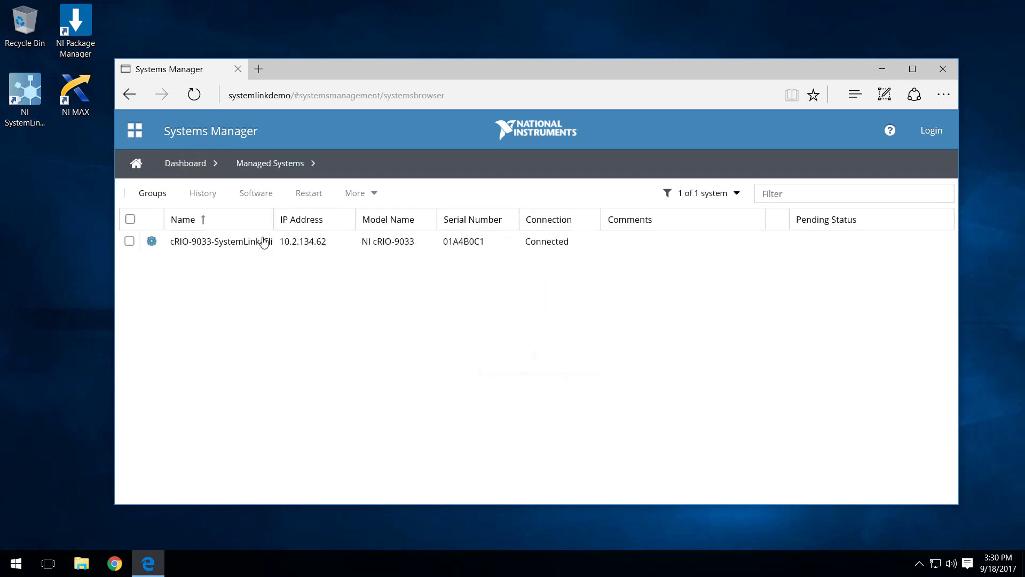